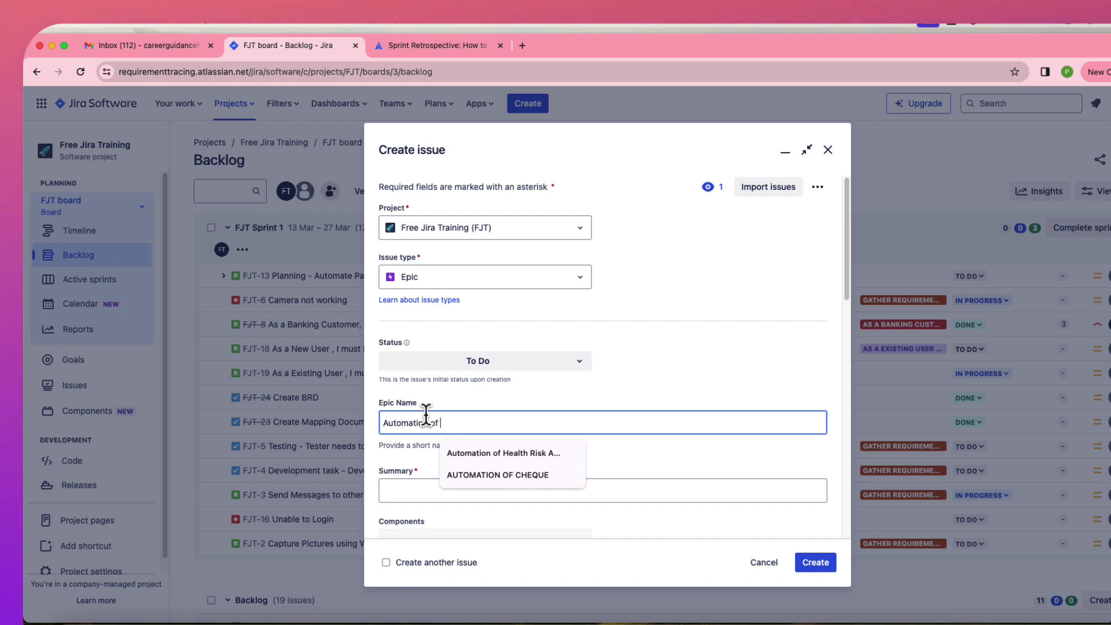
Name the new epic AUTOMATION OF CHEQUE and switch to the PowerPoint slide on user stories, epics and tasks
{"action": "left_click", "coordinate": [494, 480]}
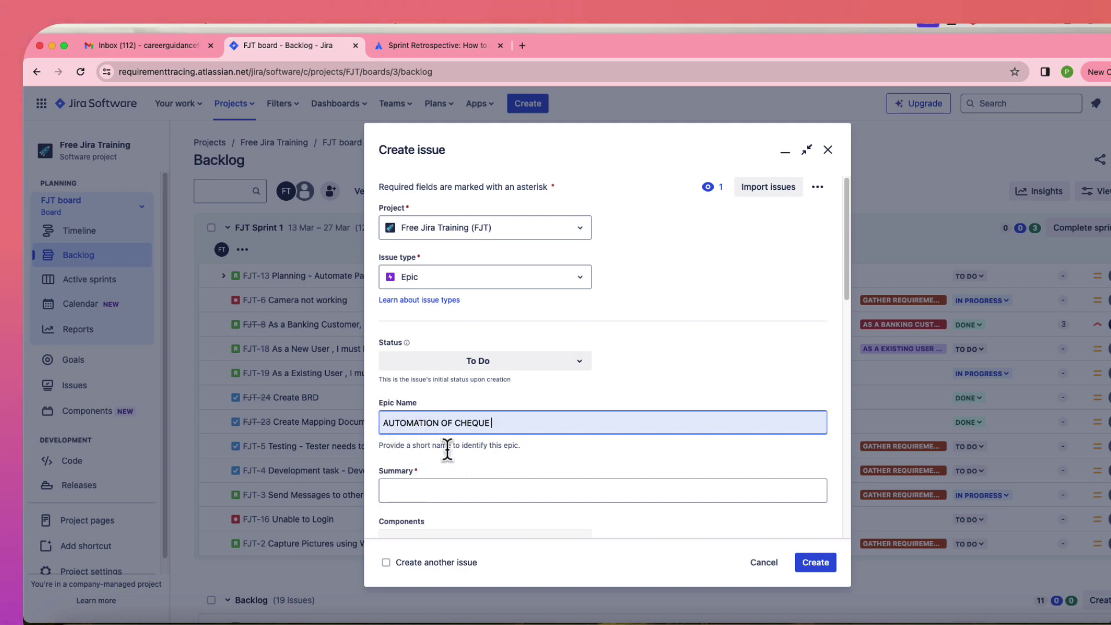
{"action": "scroll", "coordinate": [441, 498], "scroll_direction": "down", "scroll_amount": 1}
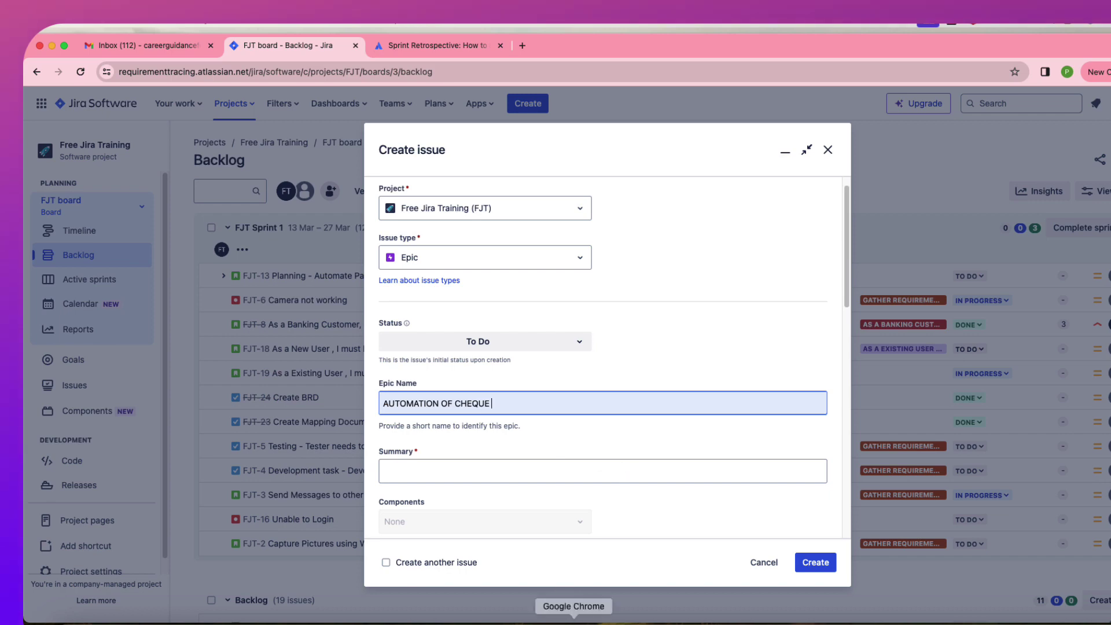
{"action": "left_click", "coordinate": [716, 618]}
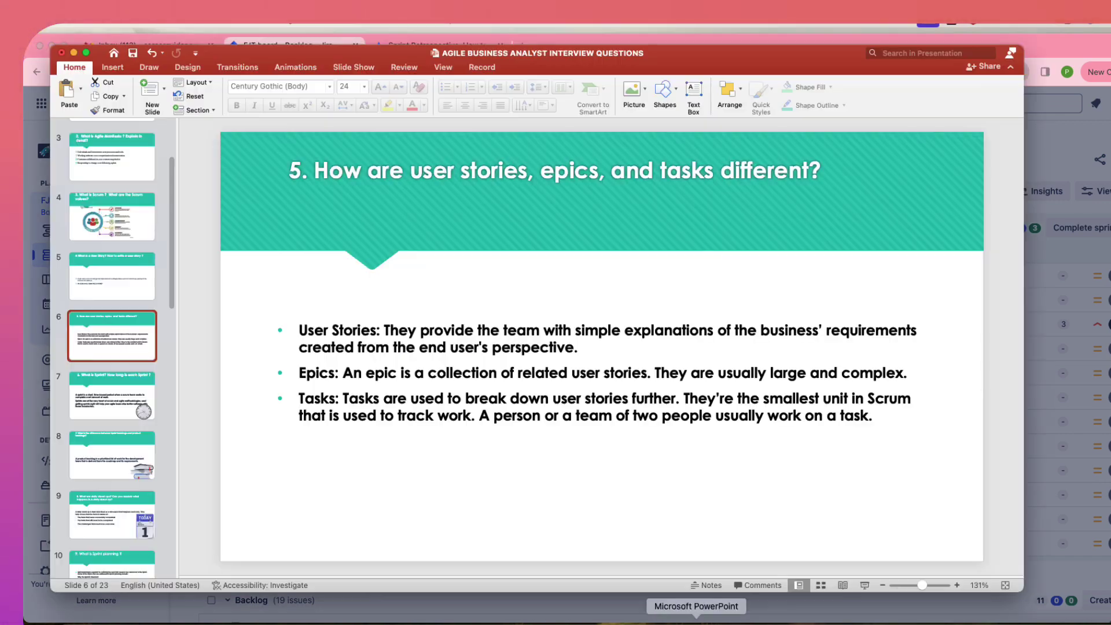
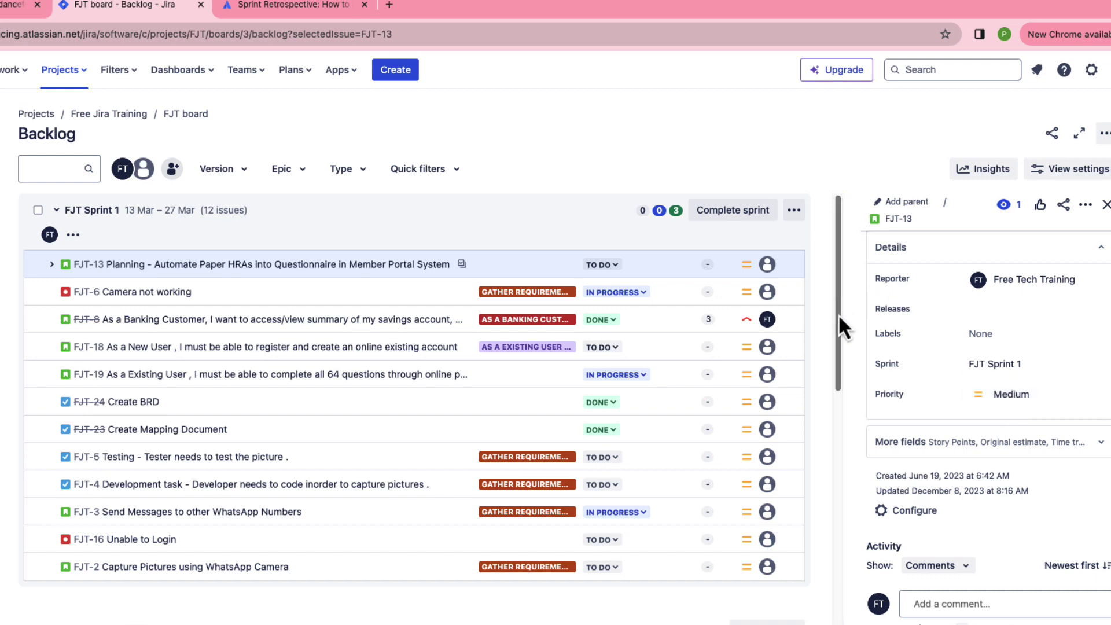
Close the FJT-13 issue details and set that story's story points to 2 in FJT Sprint 1
{"action": "left_click_drag", "start_coordinate": [839, 314], "coordinate": [821, 279]}
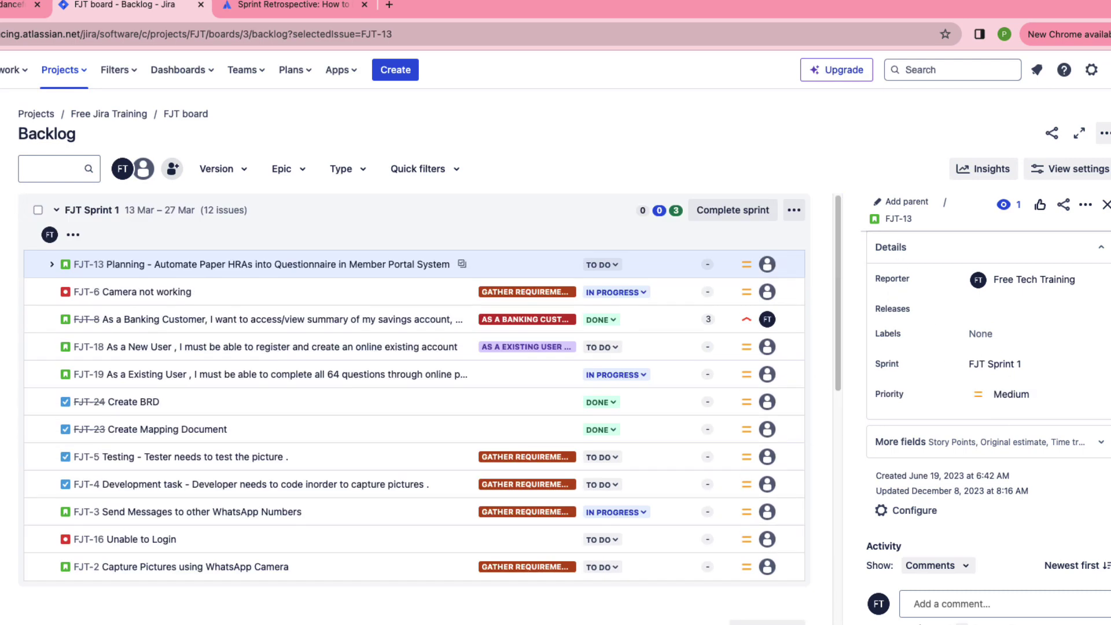
{"action": "left_click", "coordinate": [1103, 207]}
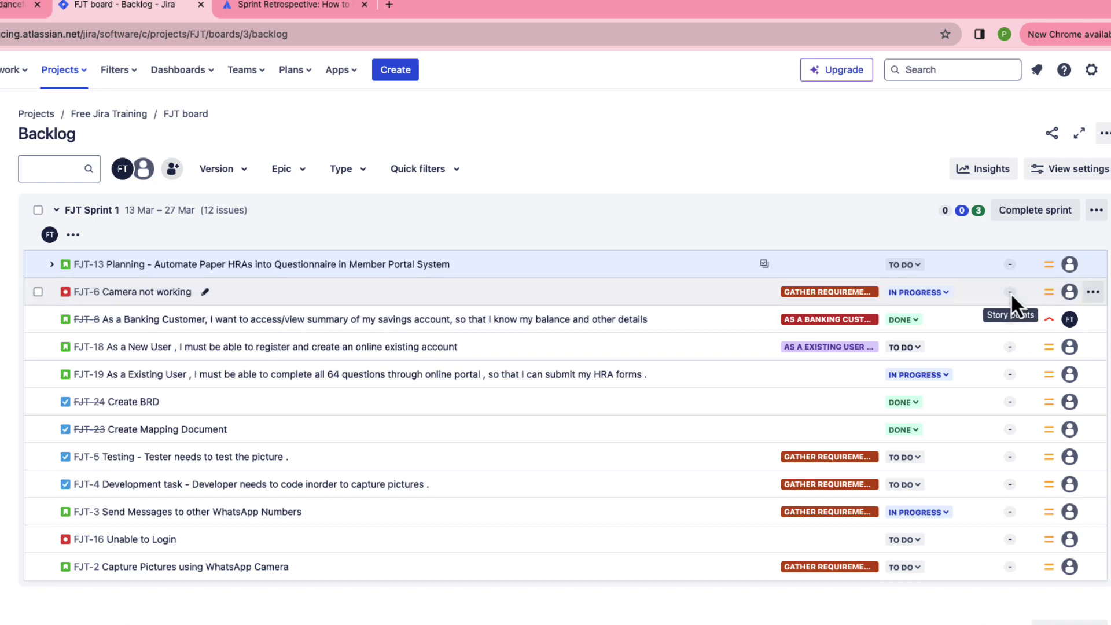
{"action": "left_click", "coordinate": [1011, 264]}
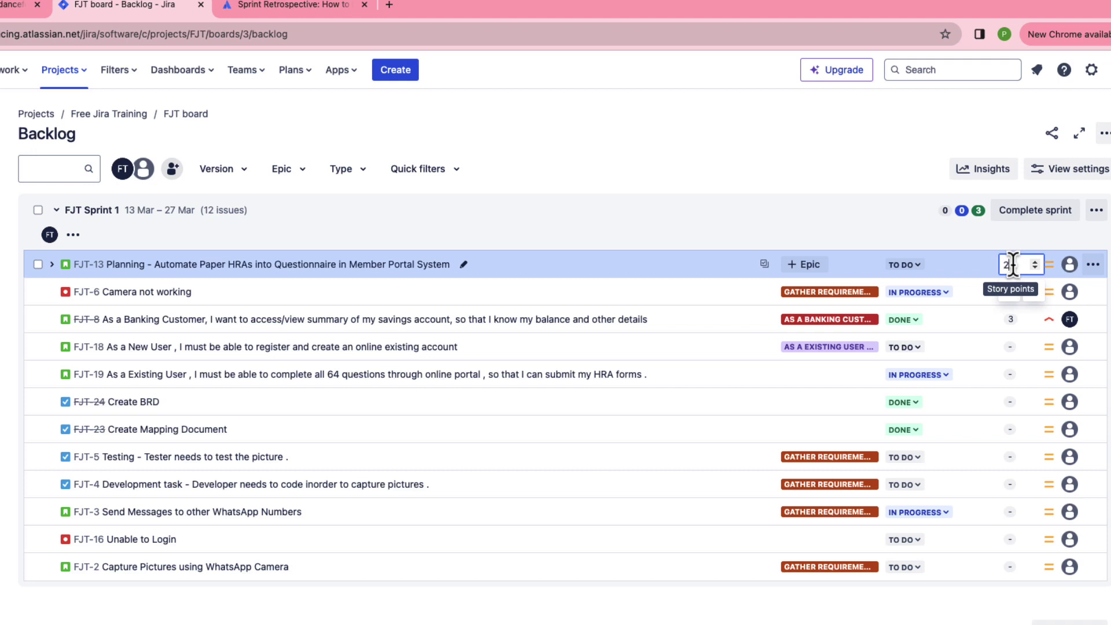
{"action": "type", "text": "2"}
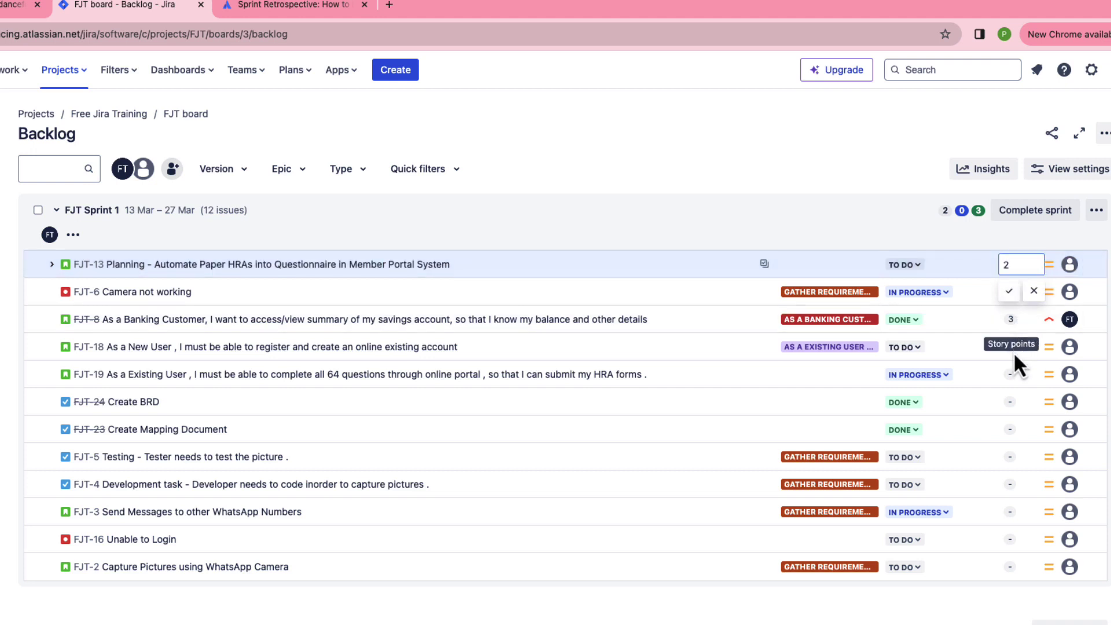
{"action": "left_click", "coordinate": [1009, 291]}
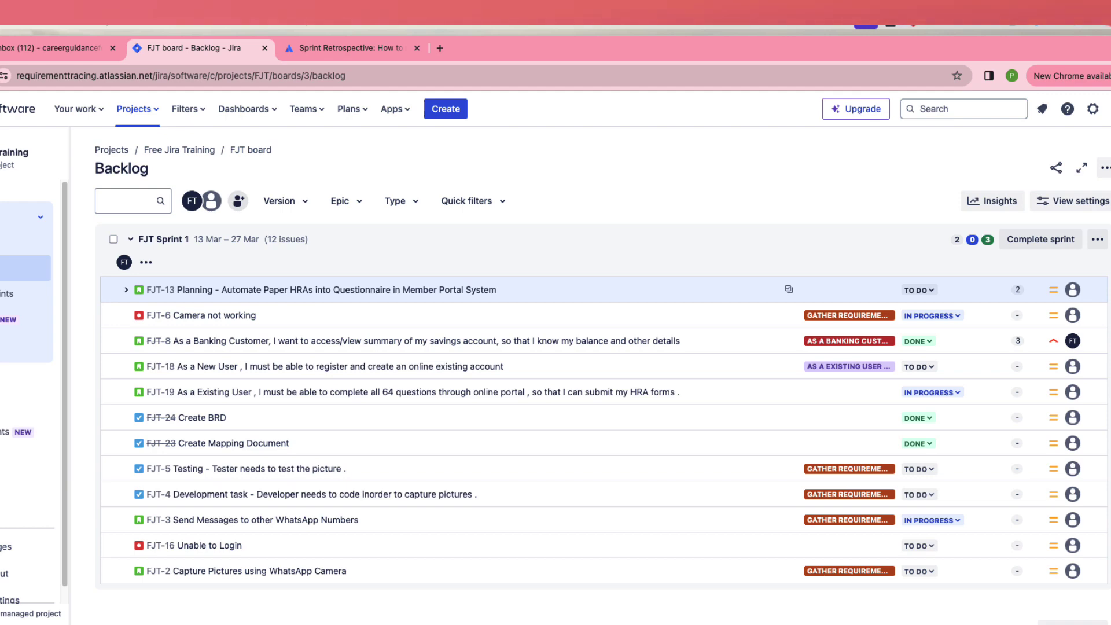
View the sprint-length slide in PowerPoint, and review the details of story FJT-18 in the Jira backlog
{"action": "key", "text": "super+Tab"}
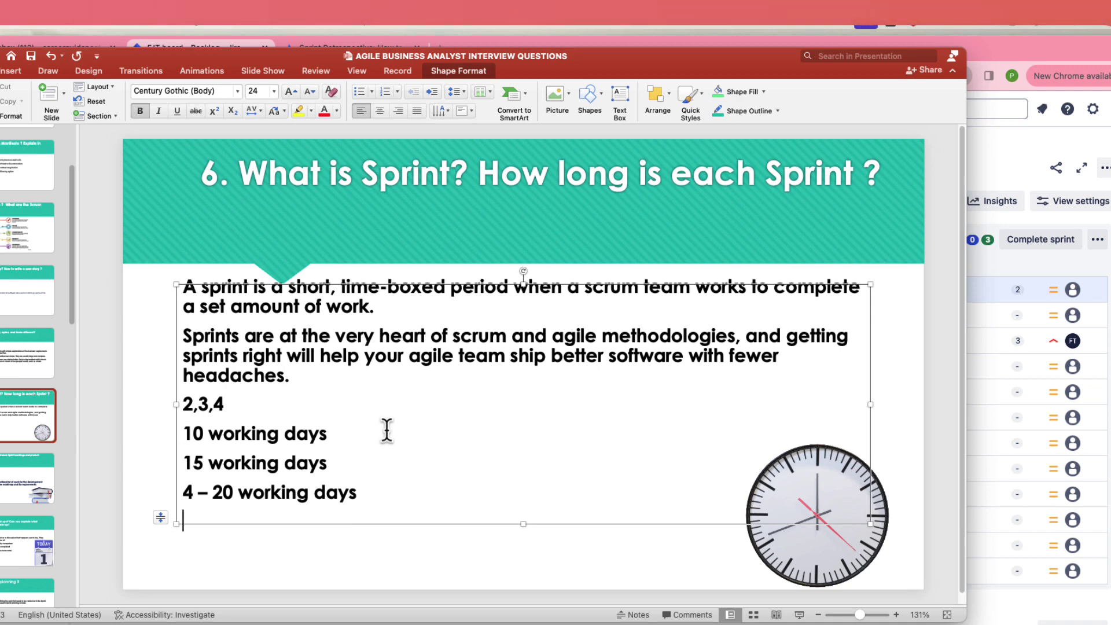
{"action": "left_click", "coordinate": [1019, 270]}
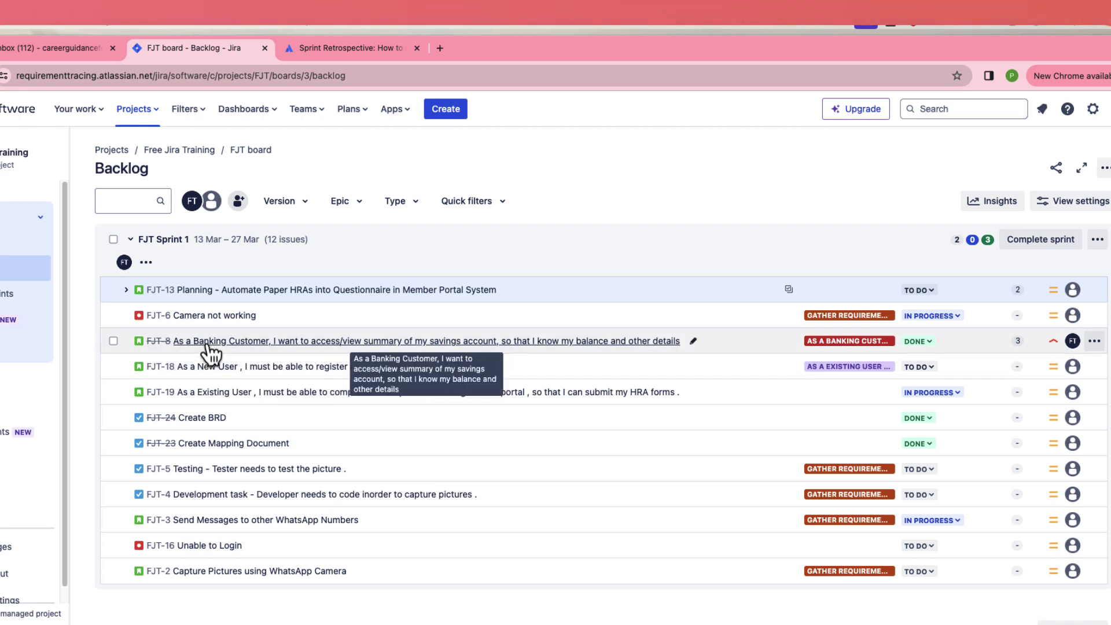
{"action": "left_click", "coordinate": [208, 366]}
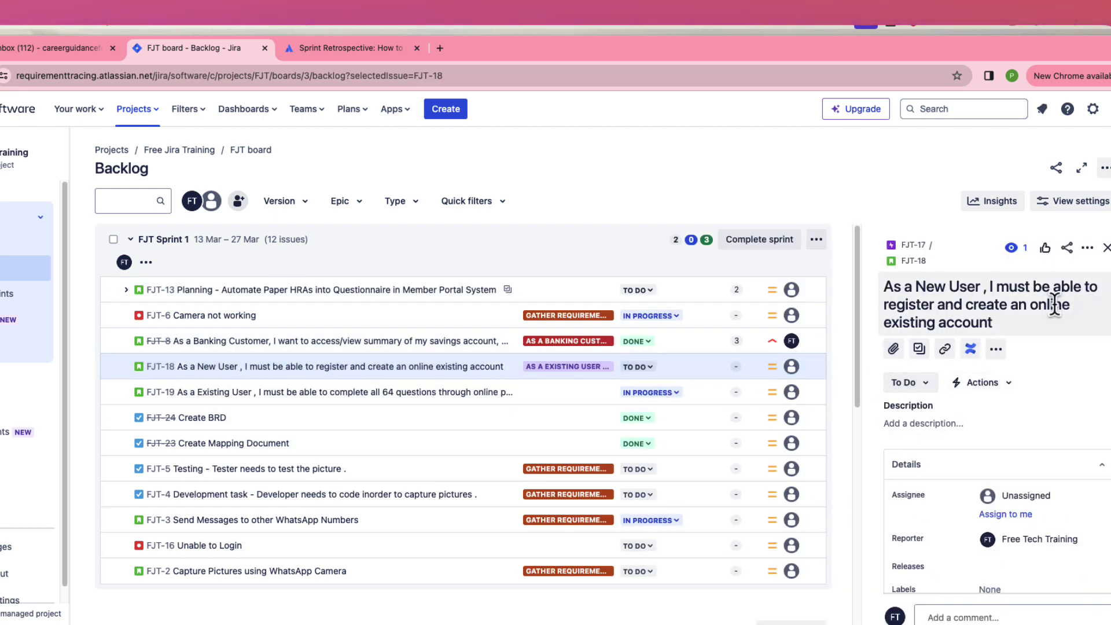
{"action": "scroll", "coordinate": [1031, 447], "scroll_direction": "down", "scroll_amount": 4}
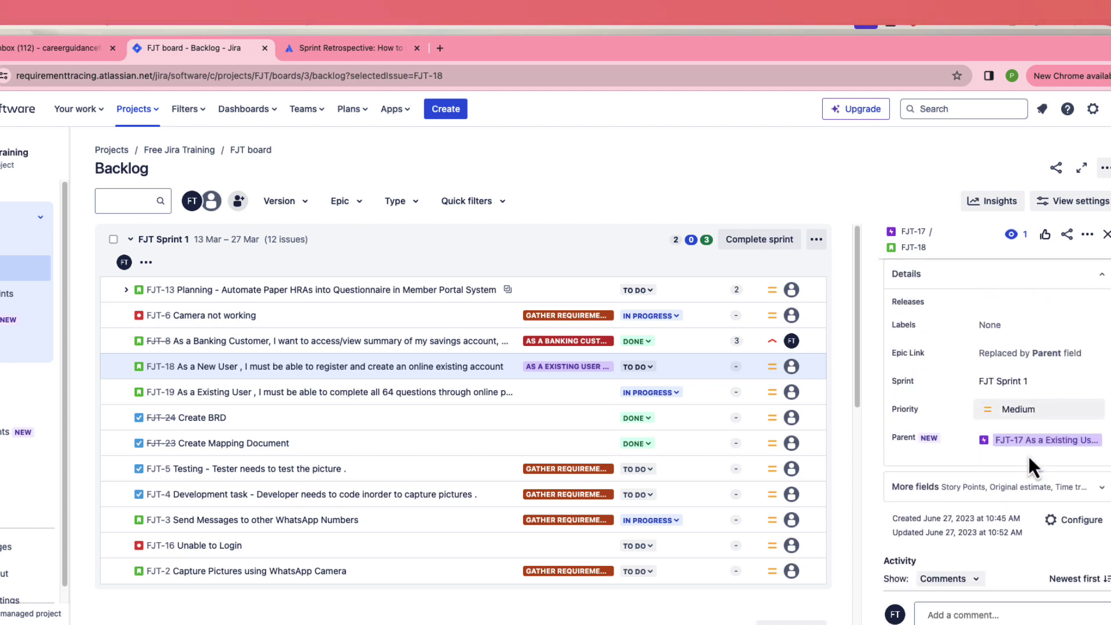
{"action": "scroll", "coordinate": [1028, 453], "scroll_direction": "up", "scroll_amount": 4}
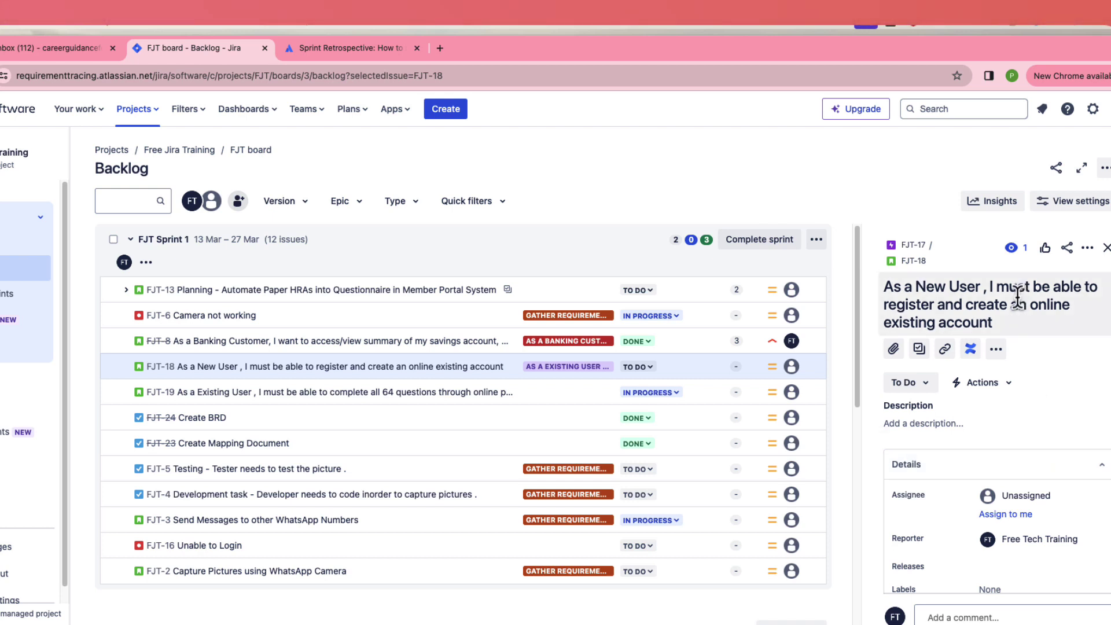
{"action": "left_click", "coordinate": [1106, 249]}
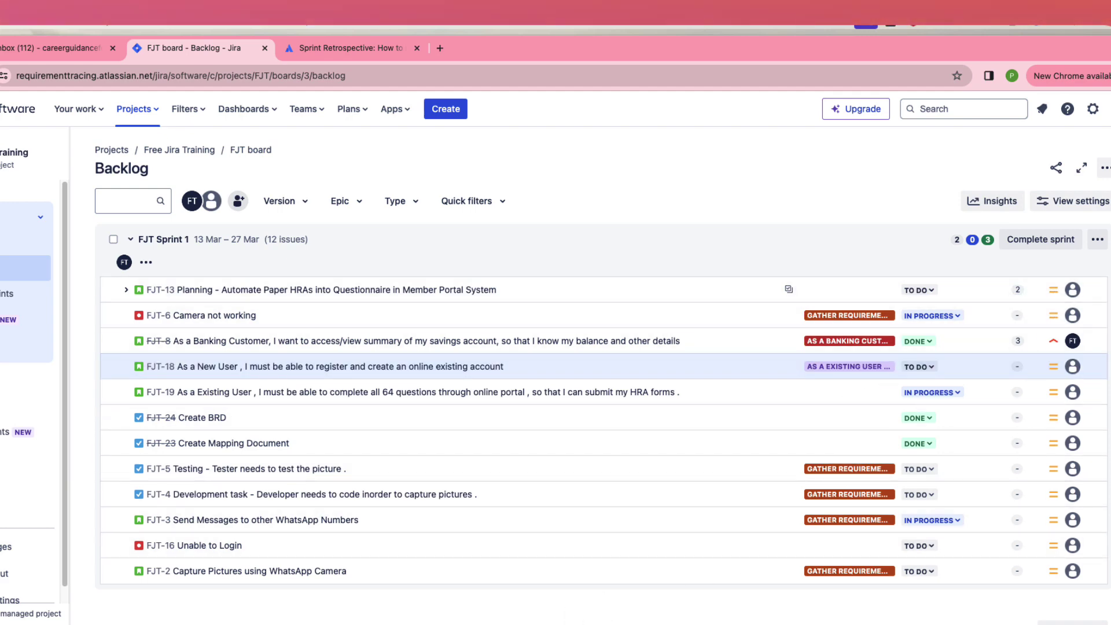
Switch to PowerPoint and show the slide on the difference between sprint backlogs and product backlogs
{"action": "key", "text": "super+Tab"}
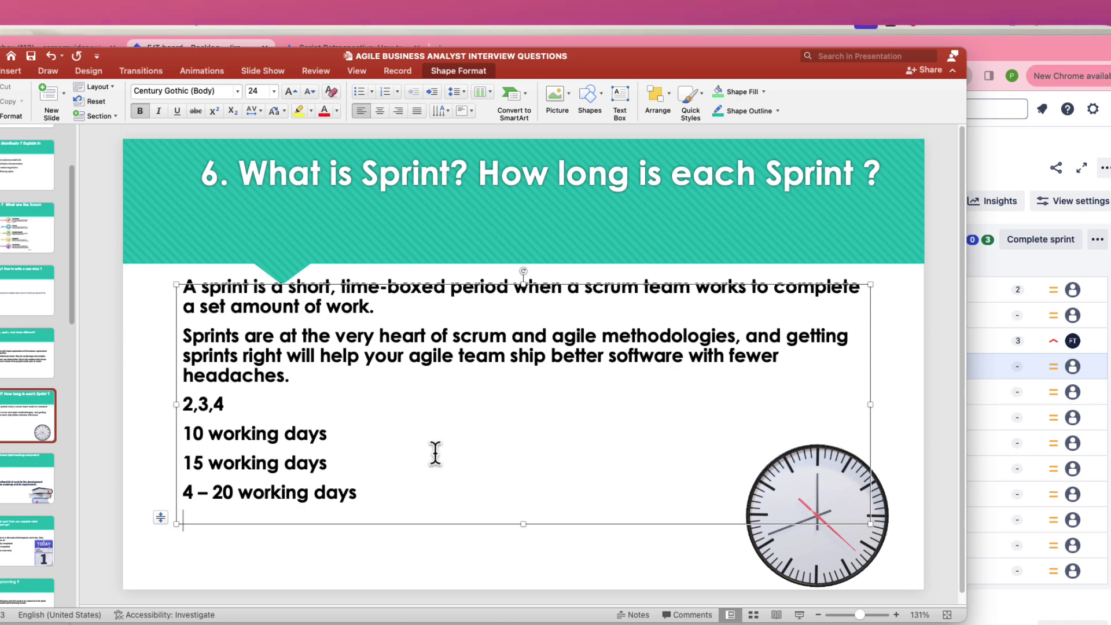
{"action": "key", "text": "super+Tab"}
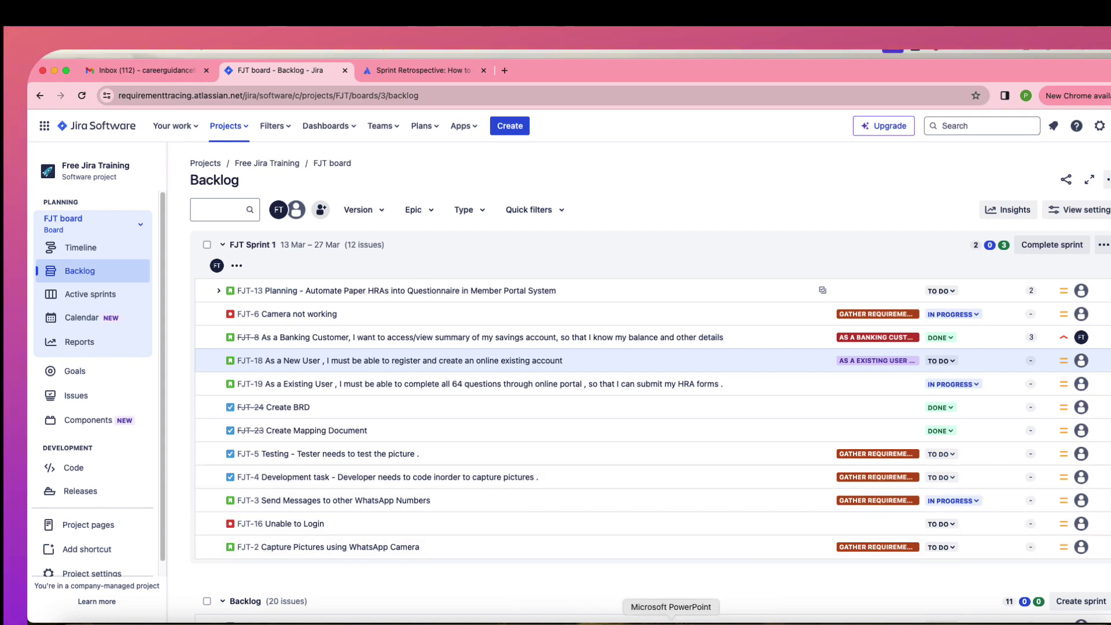
{"action": "left_click", "coordinate": [670, 618]}
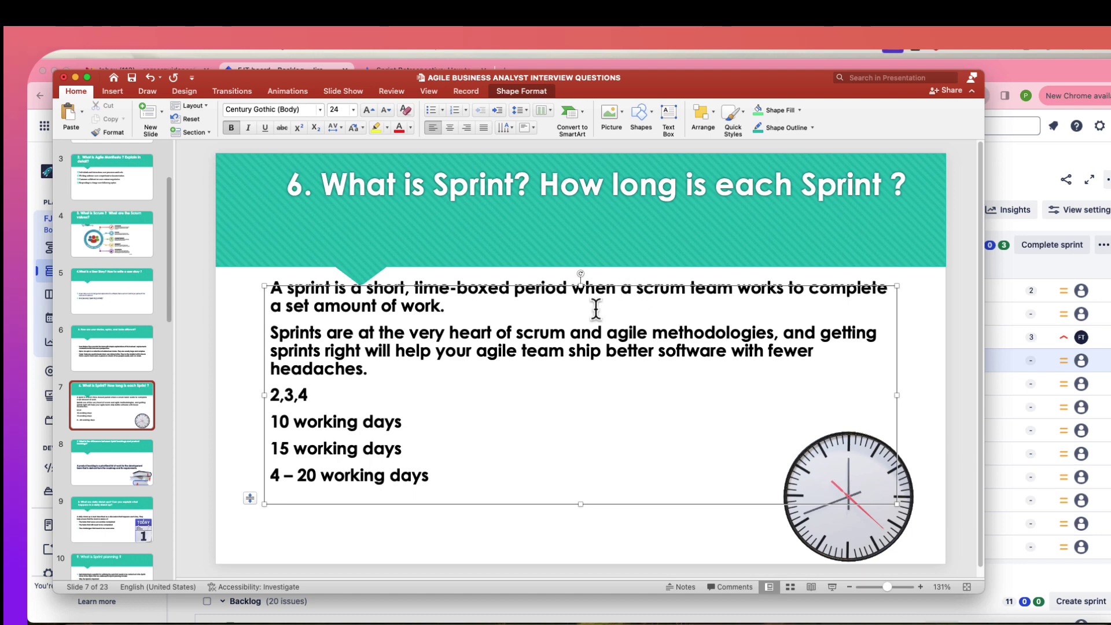
{"action": "scroll", "coordinate": [555, 367], "scroll_direction": "up", "scroll_amount": 2}
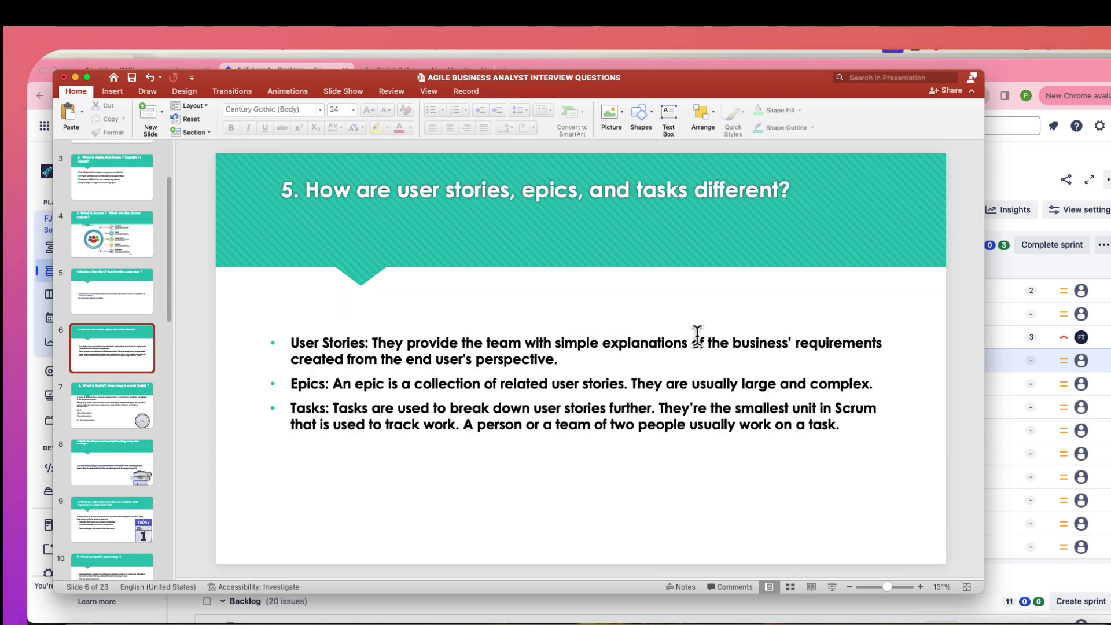
{"action": "left_click", "coordinate": [101, 466]}
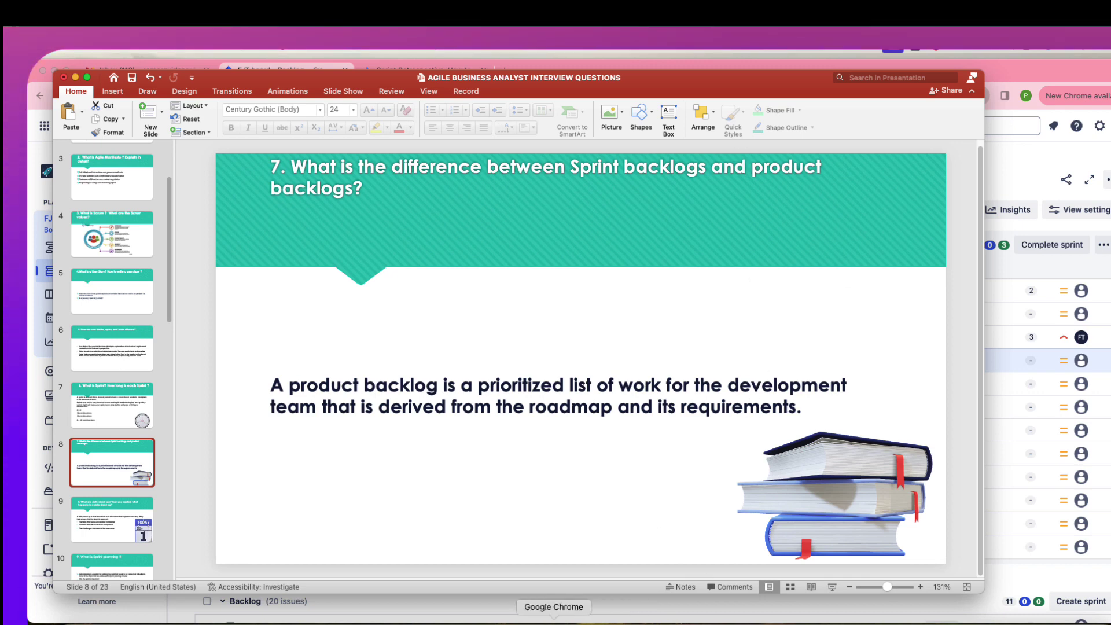
Return to Jira and compare the issues in FJT Sprint 1 with those in the product backlog
{"action": "left_click", "coordinate": [554, 622]}
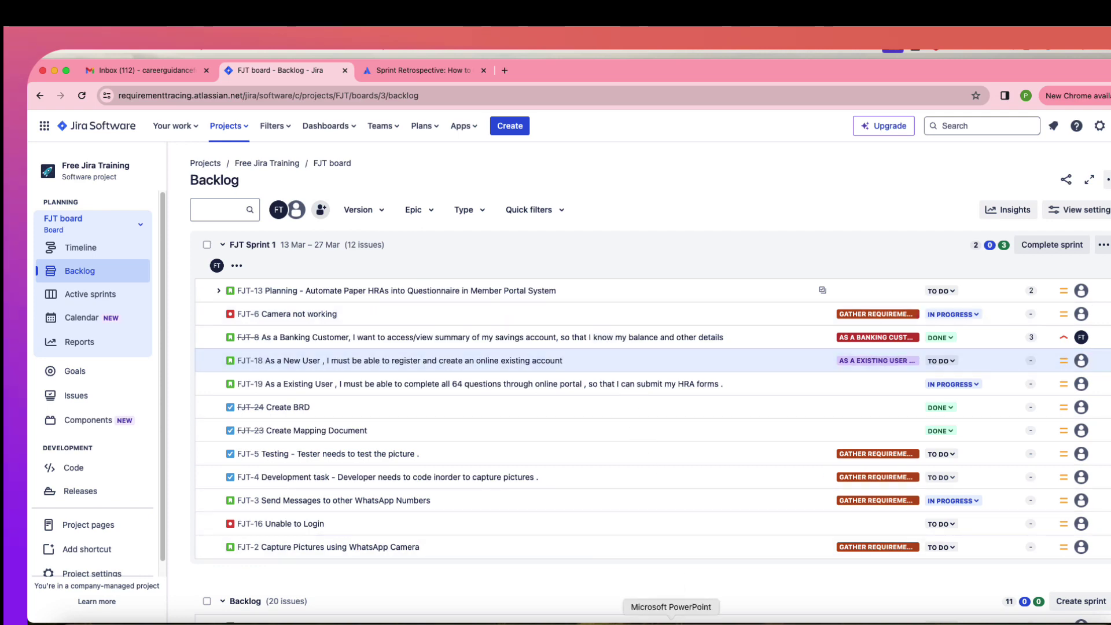
{"action": "left_click", "coordinate": [670, 614]}
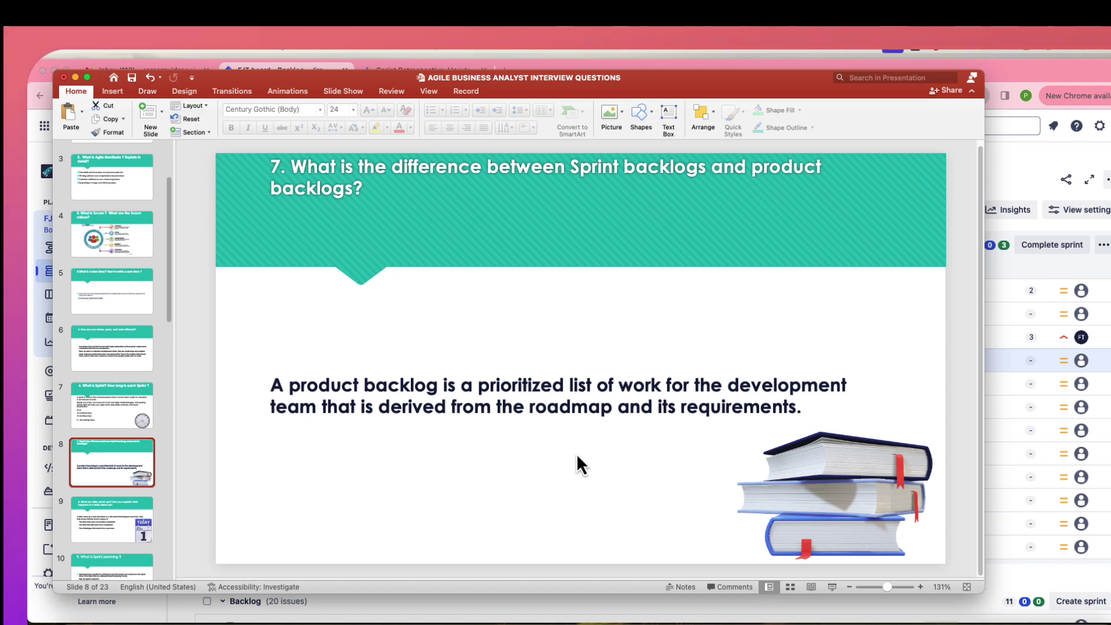
{"action": "left_click", "coordinate": [553, 622]}
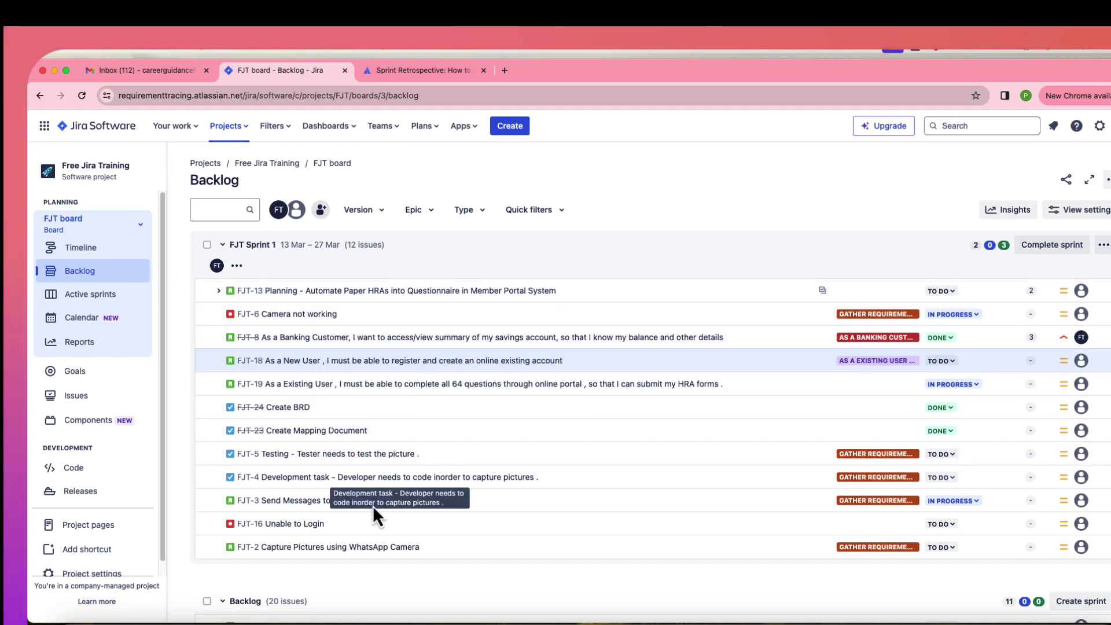
{"action": "scroll", "coordinate": [384, 513], "scroll_direction": "down", "scroll_amount": 10}
{"action": "scroll", "coordinate": [402, 460], "scroll_direction": "up", "scroll_amount": 6}
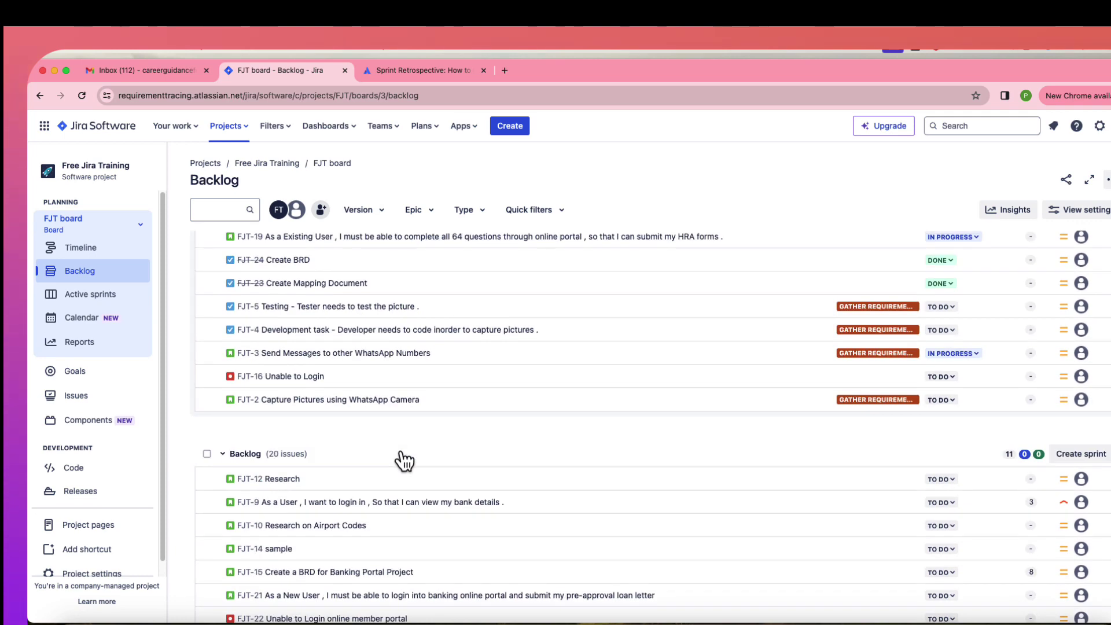
{"action": "scroll", "coordinate": [296, 454], "scroll_direction": "up", "scroll_amount": 3}
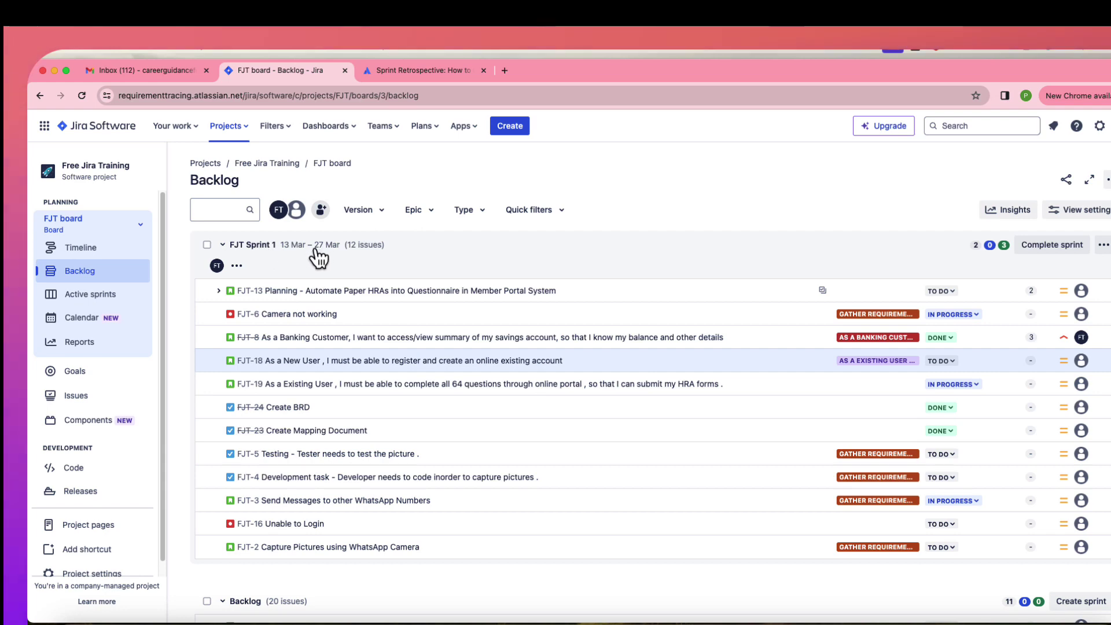
{"action": "scroll", "coordinate": [321, 347], "scroll_direction": "down", "scroll_amount": 1}
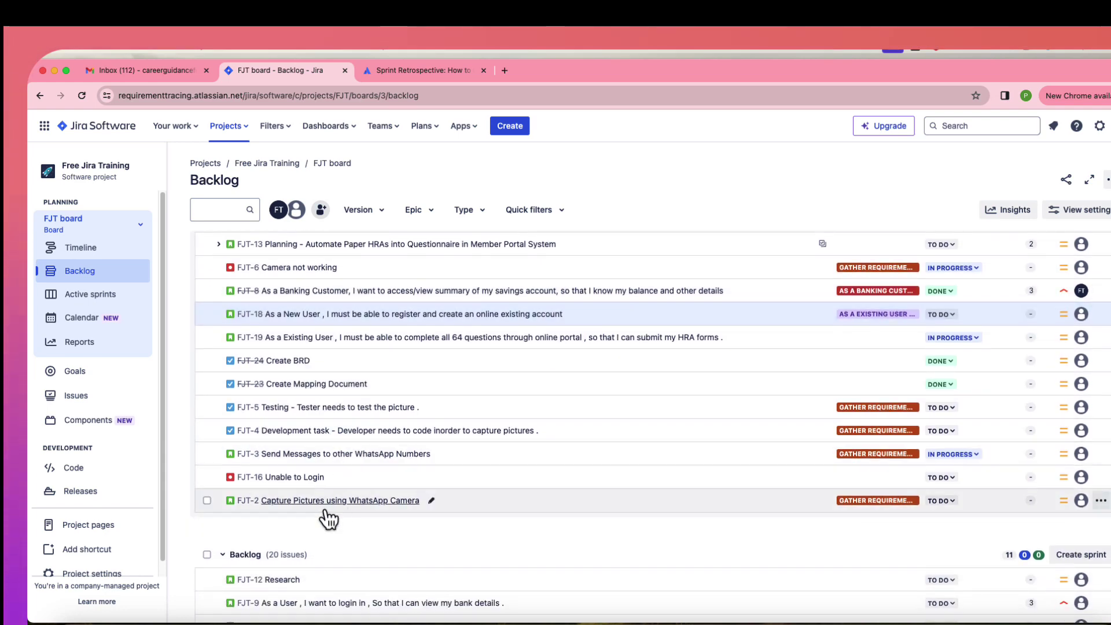
{"action": "scroll", "coordinate": [341, 536], "scroll_direction": "down", "scroll_amount": 5}
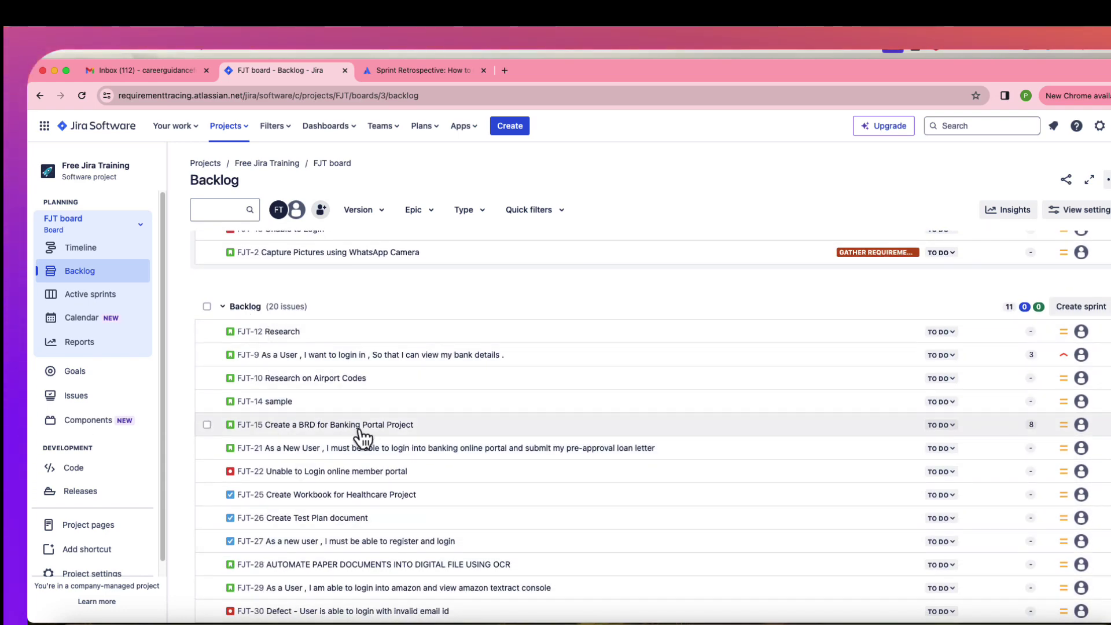
{"action": "scroll", "coordinate": [365, 428], "scroll_direction": "down", "scroll_amount": 4}
{"action": "scroll", "coordinate": [362, 440], "scroll_direction": "up", "scroll_amount": 6}
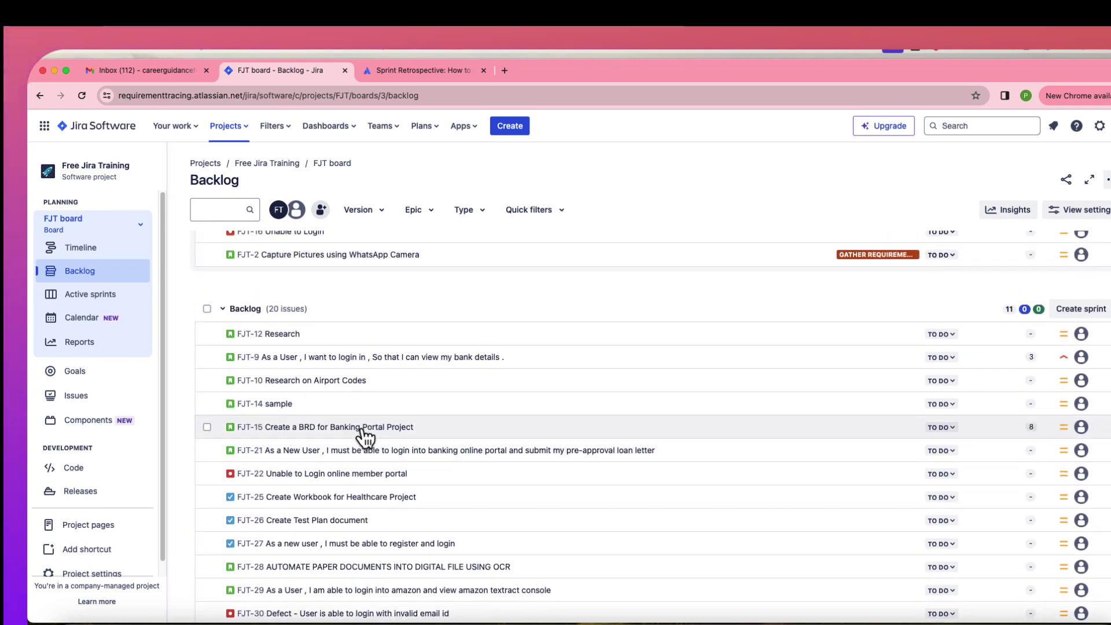
Move FJT-12 Research and the FJT-9 login story from the backlog into FJT Sprint 1, confirming both scope changes
{"action": "scroll", "coordinate": [324, 419], "scroll_direction": "up", "scroll_amount": 1}
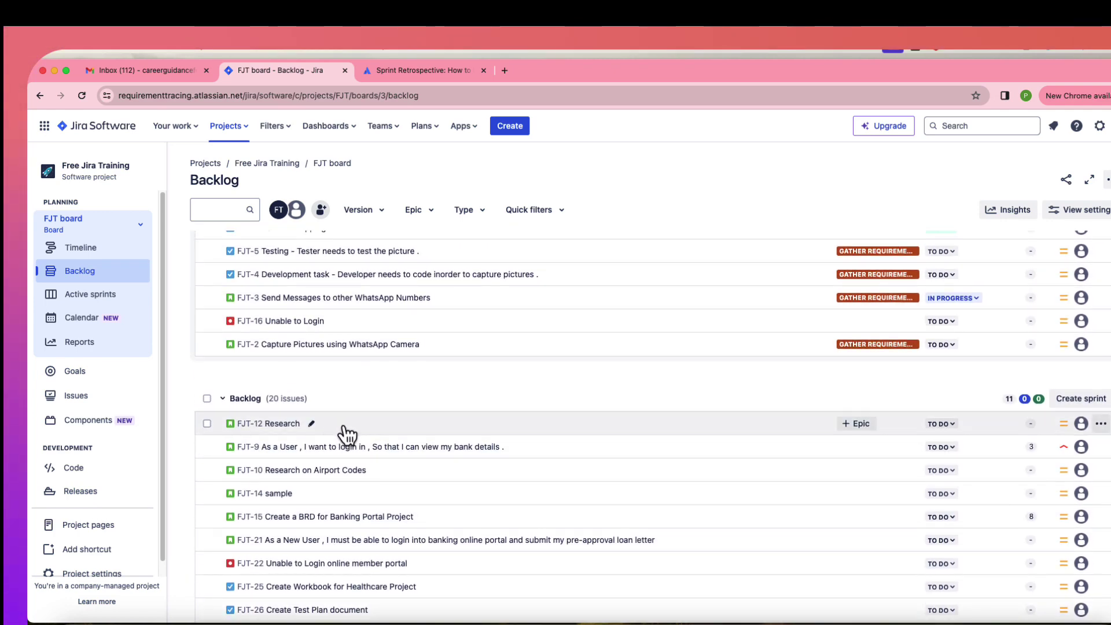
{"action": "left_click_drag", "start_coordinate": [347, 435], "coordinate": [377, 311]}
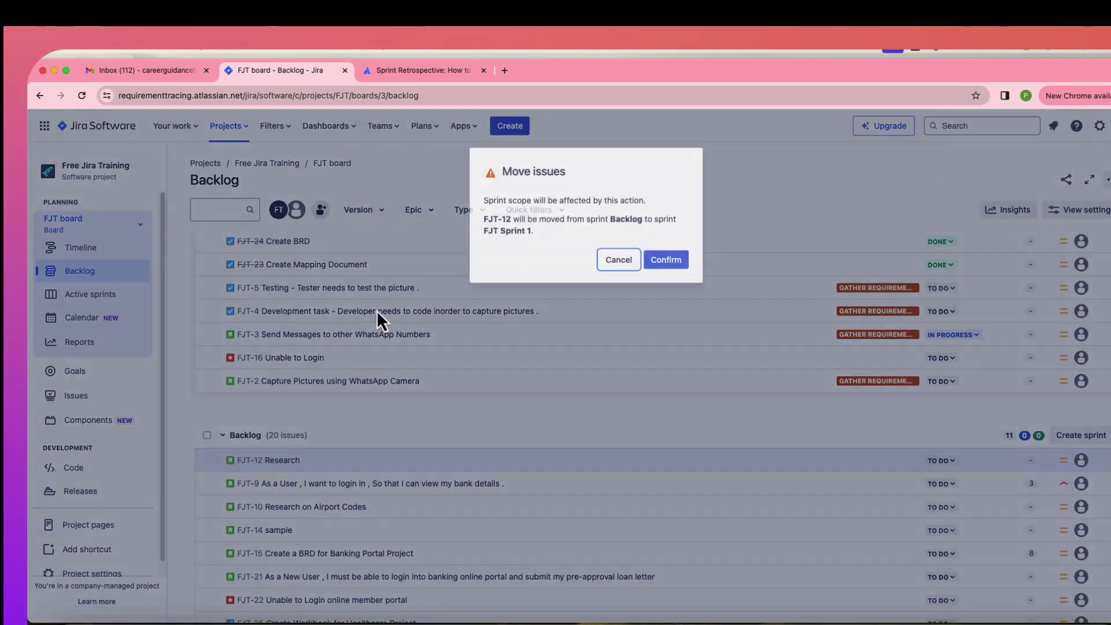
{"action": "left_click", "coordinate": [667, 259]}
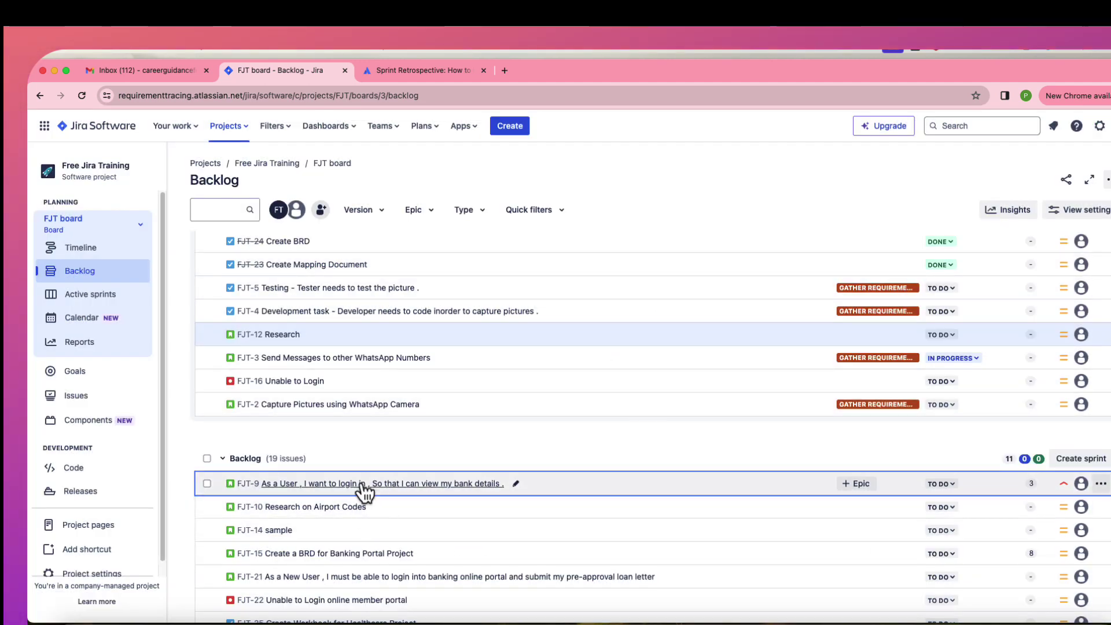
{"action": "left_click_drag", "start_coordinate": [545, 491], "coordinate": [554, 380]}
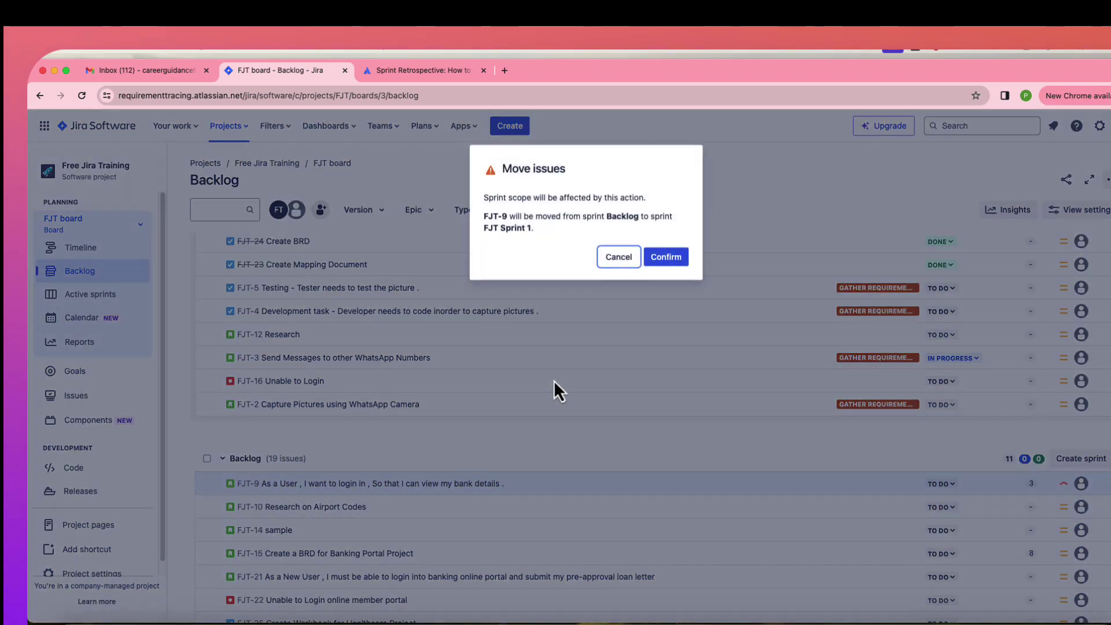
{"action": "left_click", "coordinate": [666, 259]}
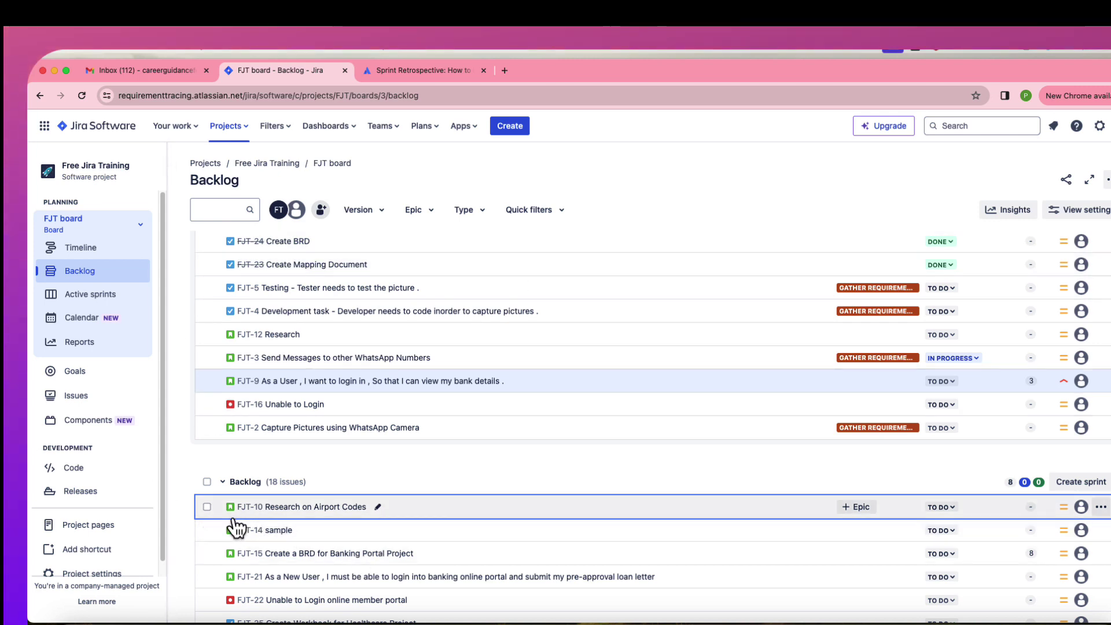
Change the status of backlog issue FJT-10 Research on Airport Codes to In Progress
{"action": "left_click", "coordinate": [954, 512]}
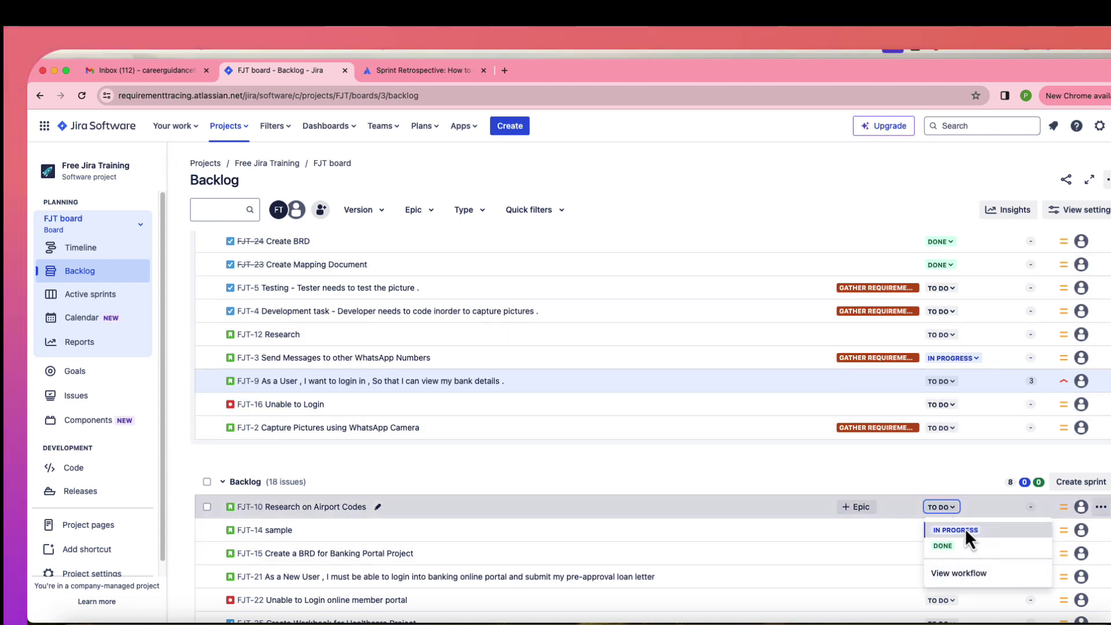
{"action": "left_click", "coordinate": [966, 531]}
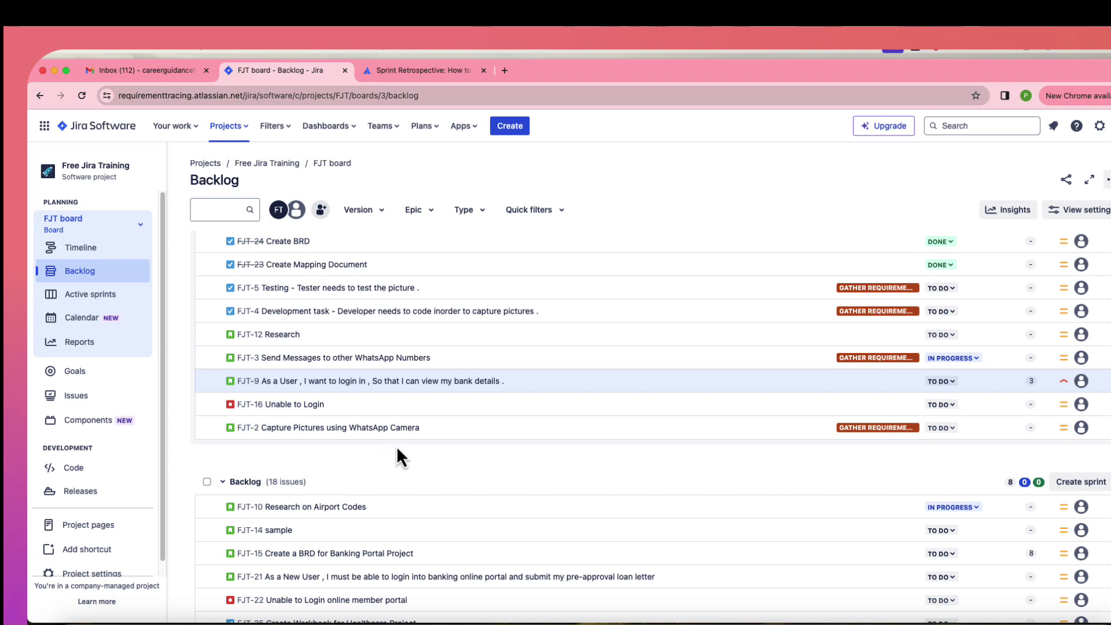
Review the issues remaining in the product backlog against those planned in FJT Sprint 1
{"action": "scroll", "coordinate": [446, 498], "scroll_direction": "down", "scroll_amount": 3}
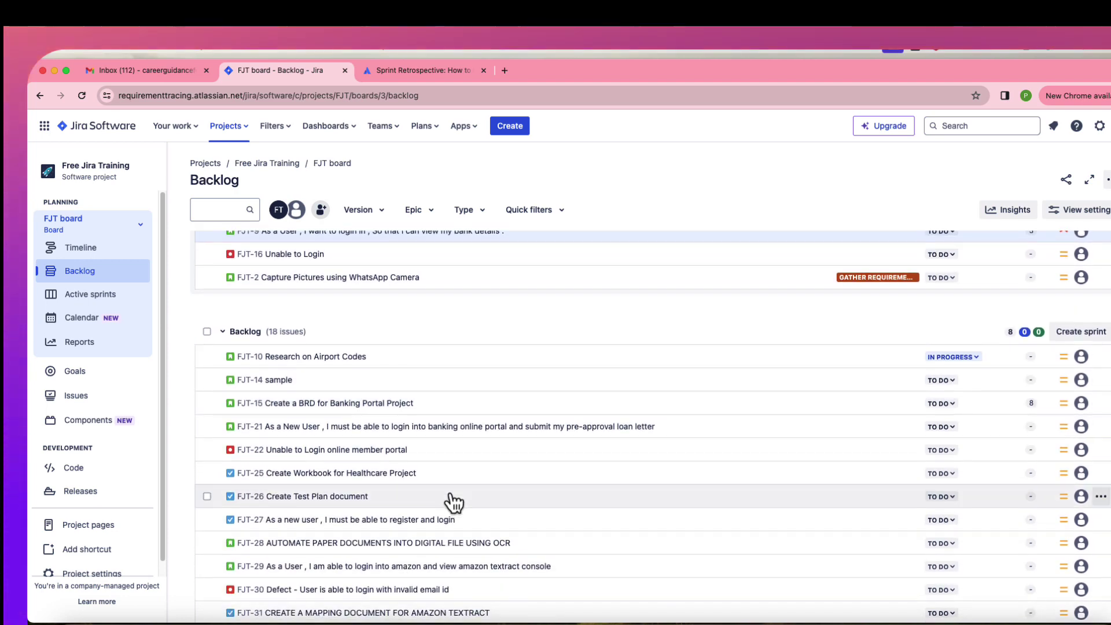
{"action": "scroll", "coordinate": [454, 504], "scroll_direction": "up", "scroll_amount": 4}
{"action": "scroll", "coordinate": [455, 504], "scroll_direction": "up", "scroll_amount": 3}
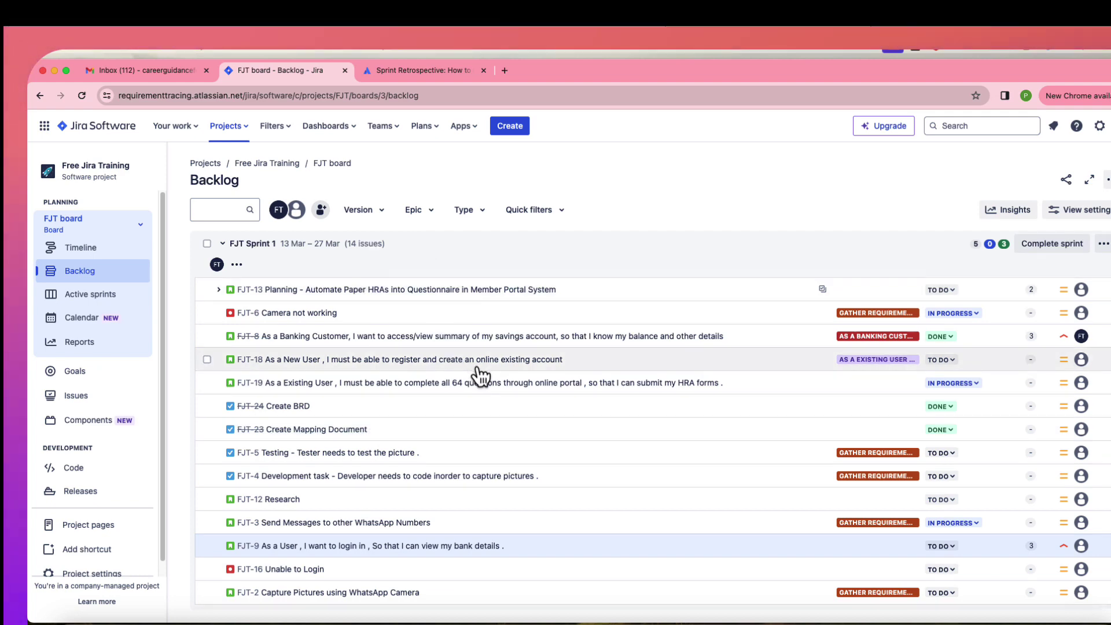
{"action": "scroll", "coordinate": [479, 347], "scroll_direction": "down", "scroll_amount": 3}
{"action": "scroll", "coordinate": [480, 377], "scroll_direction": "up", "scroll_amount": 2}
{"action": "scroll", "coordinate": [450, 454], "scroll_direction": "down", "scroll_amount": 5}
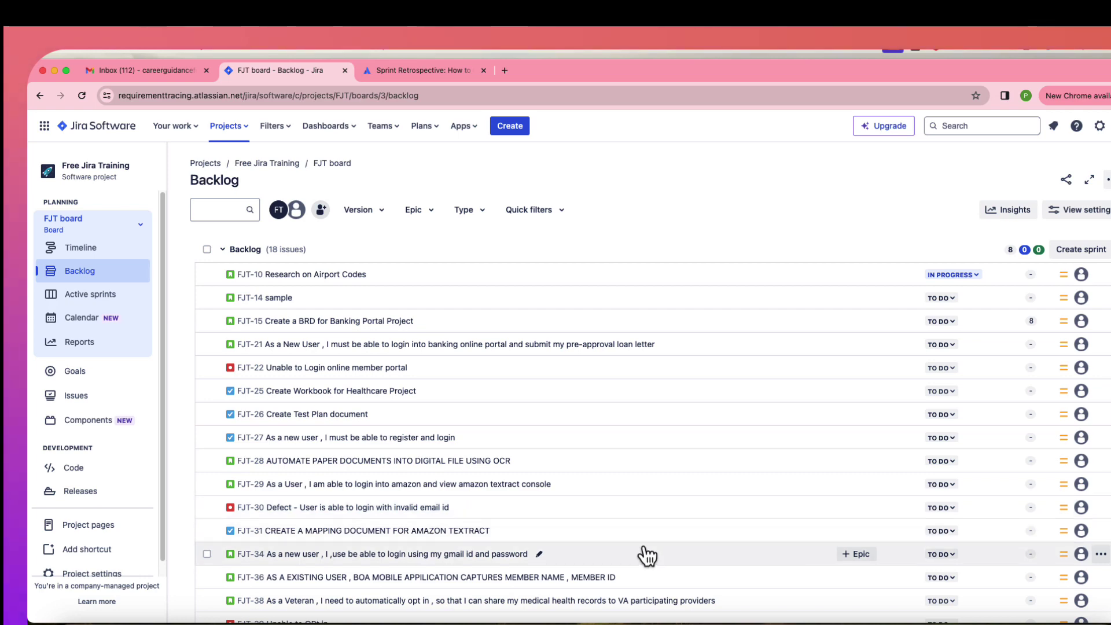
{"action": "scroll", "coordinate": [648, 555], "scroll_direction": "up", "scroll_amount": 4}
{"action": "scroll", "coordinate": [647, 556], "scroll_direction": "up", "scroll_amount": 3}
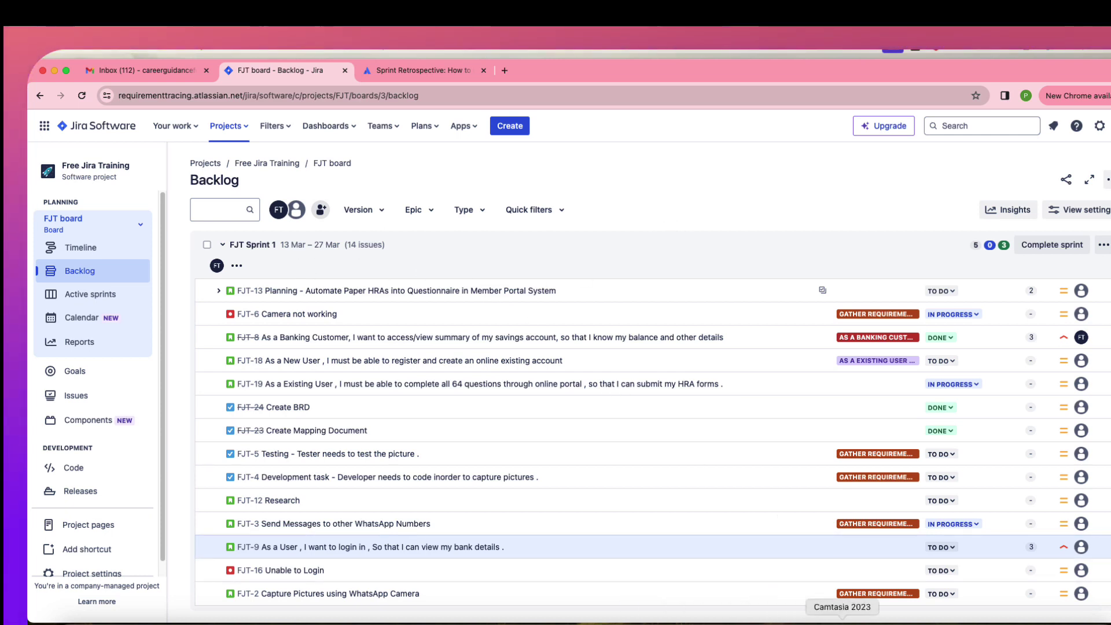
Switch to PowerPoint and show slide 9 on daily stand-ups and what happens in them
{"action": "left_click", "coordinate": [671, 620]}
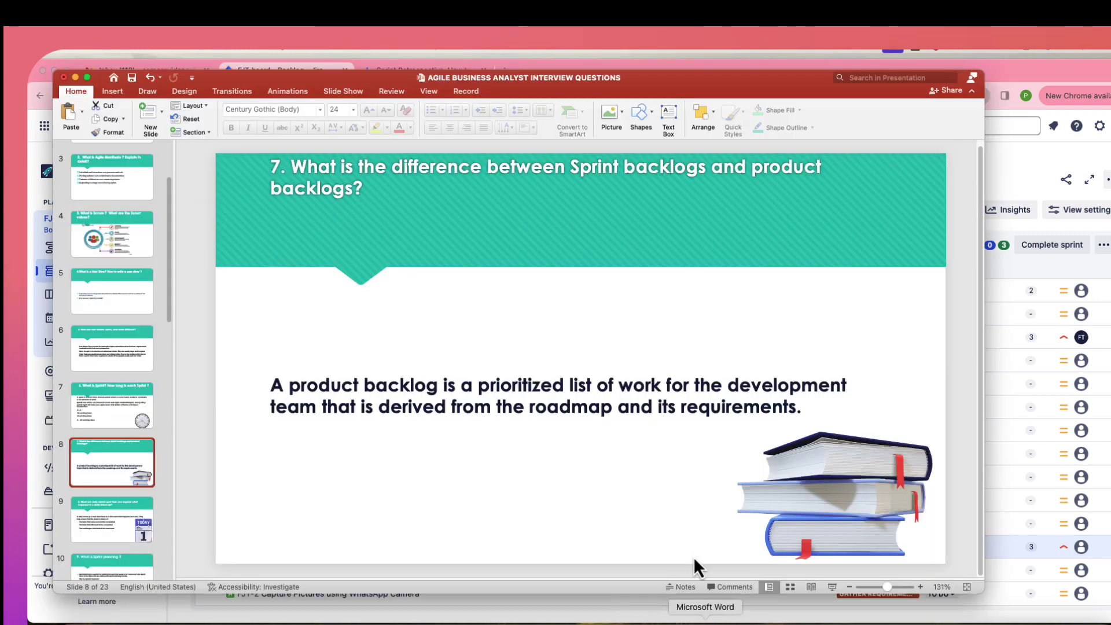
{"action": "left_click", "coordinate": [117, 520]}
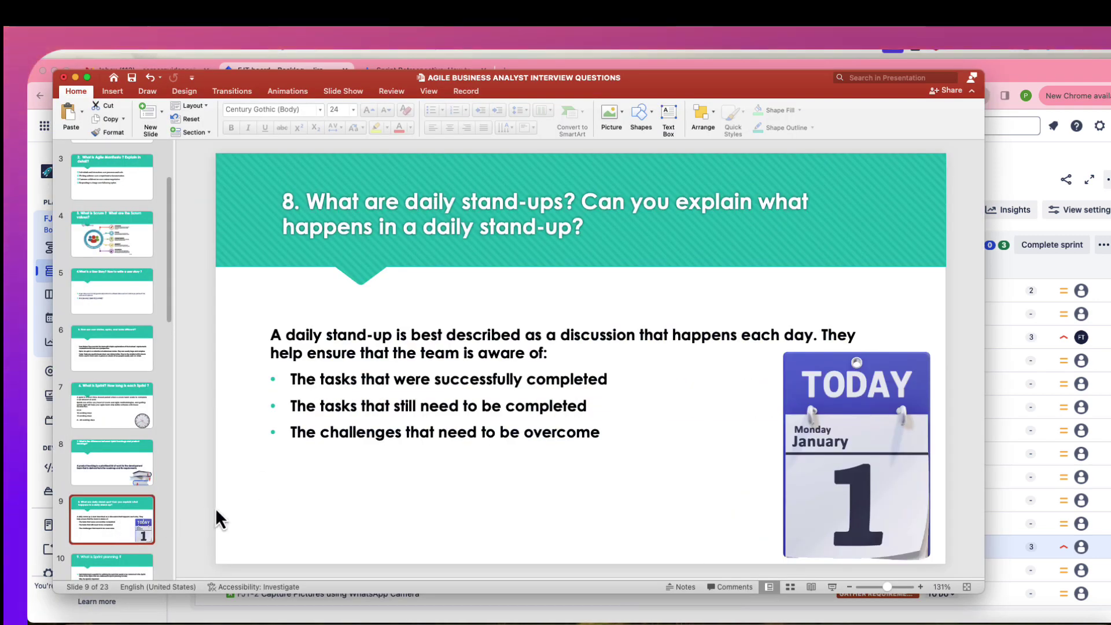